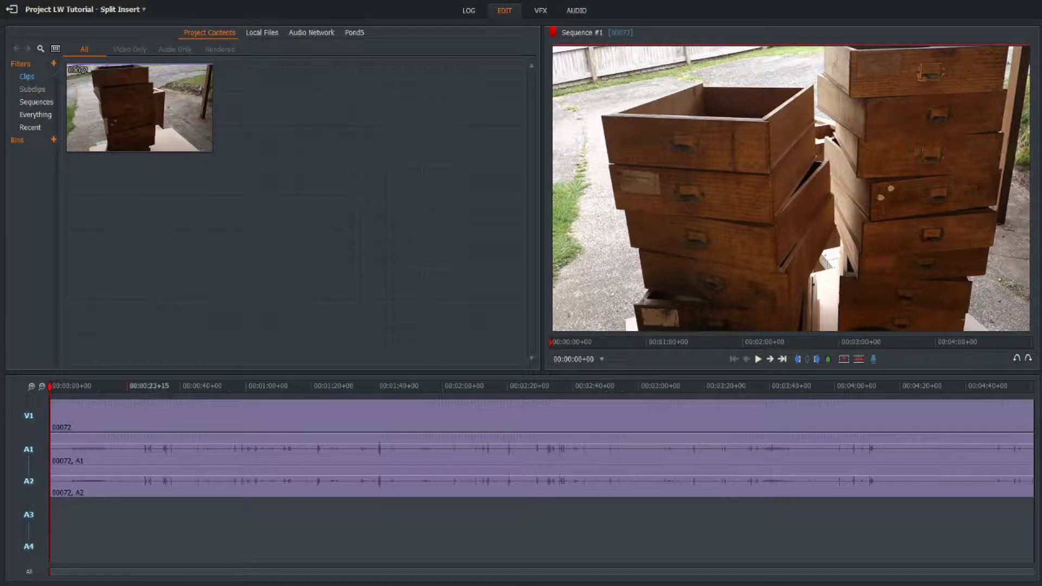
- Find the cut point near the end of the drawer clip, then step back four frames to 00:04:26+00
{"action": "left_click_drag", "start_coordinate": [50, 386], "coordinate": [883, 404]}
{"action": "key", "text": "space"}
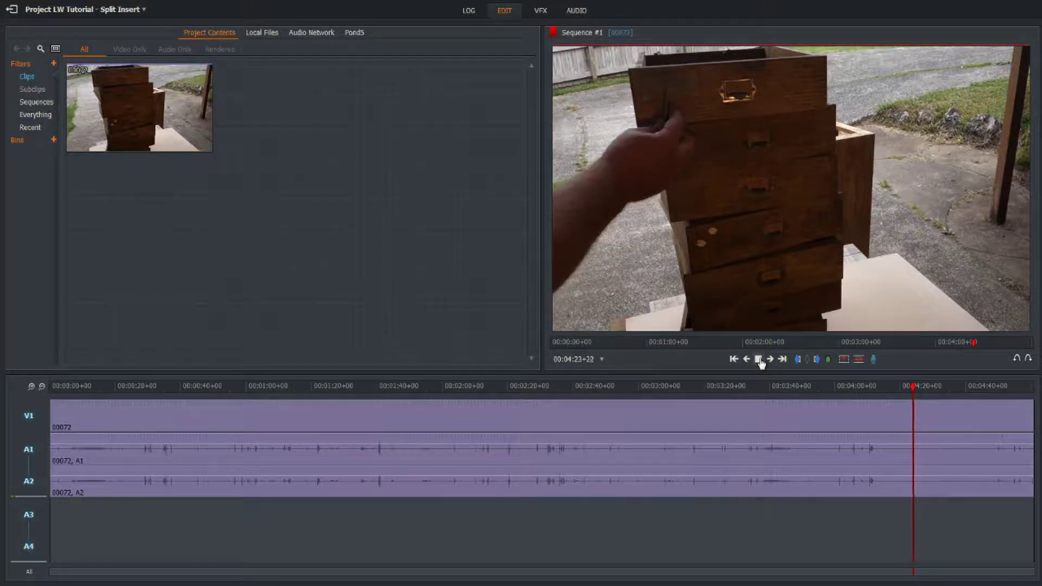
{"action": "left_click", "coordinate": [760, 360]}
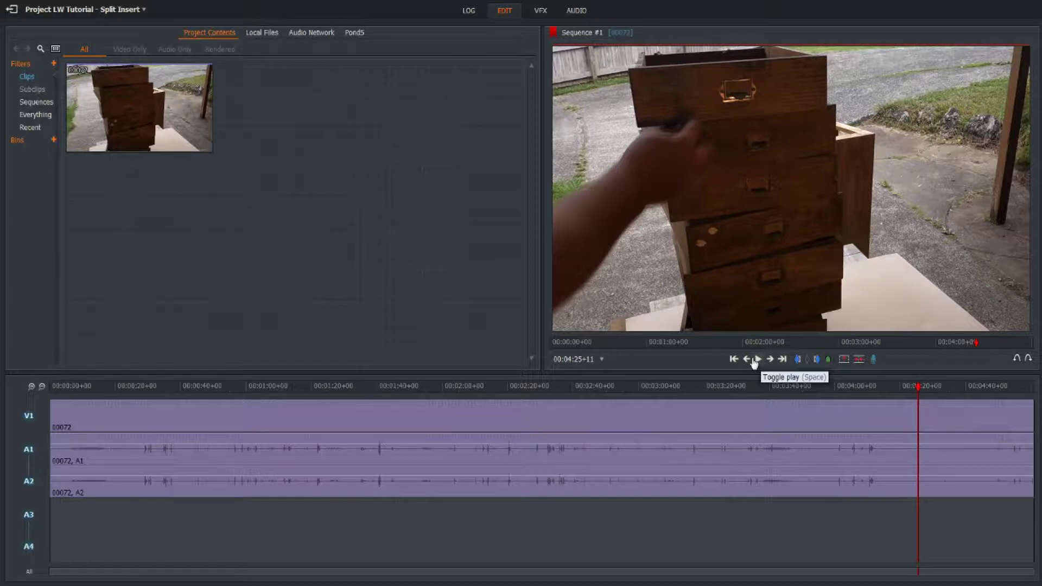
{"action": "left_click", "coordinate": [758, 360]}
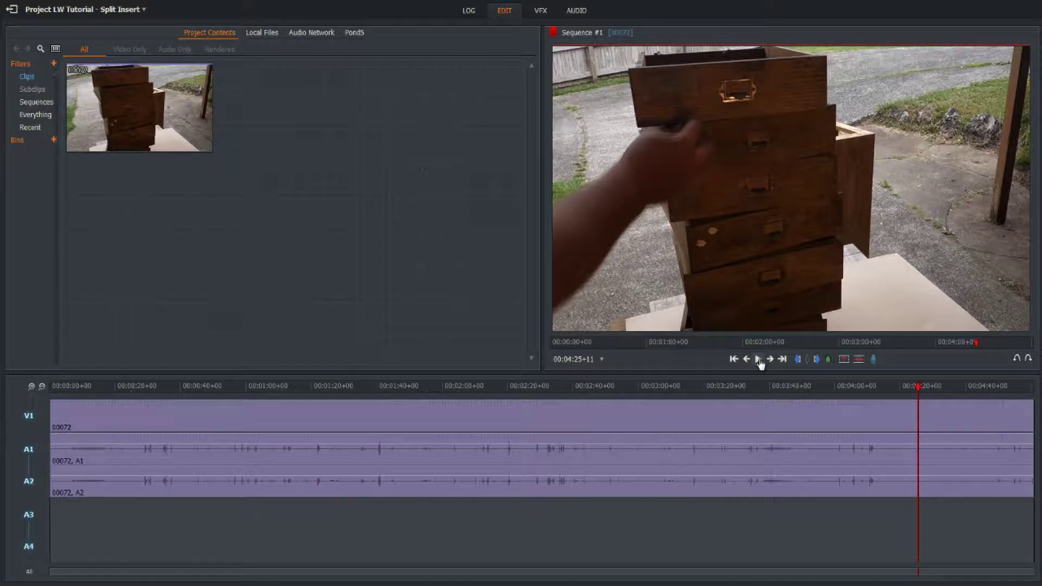
{"action": "left_click", "coordinate": [760, 361]}
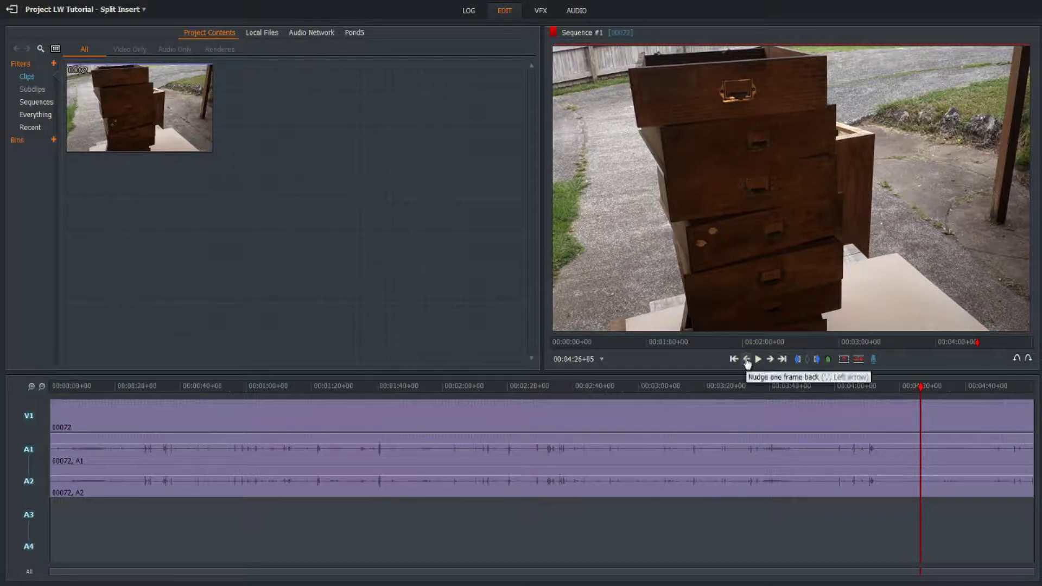
{"action": "left_click", "coordinate": [748, 364]}
{"action": "left_click", "coordinate": [748, 364]}
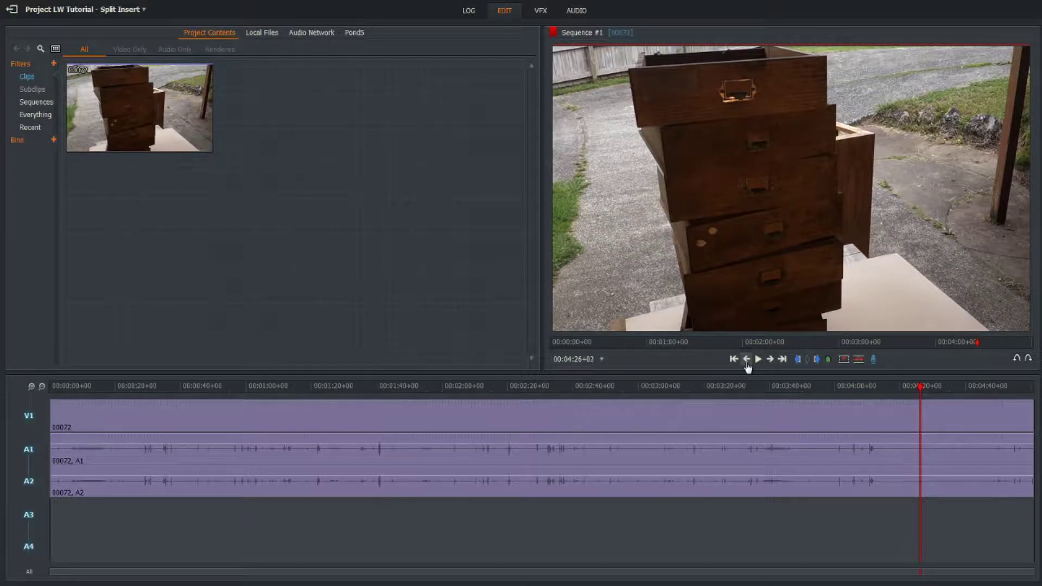
{"action": "left_click", "coordinate": [748, 364]}
{"action": "left_click", "coordinate": [748, 363]}
{"action": "left_click", "coordinate": [748, 363]}
- Cut clip 00072 on all tracks at 00:04:26+00, check it, and return to the split
{"action": "left_click", "coordinate": [859, 360]}
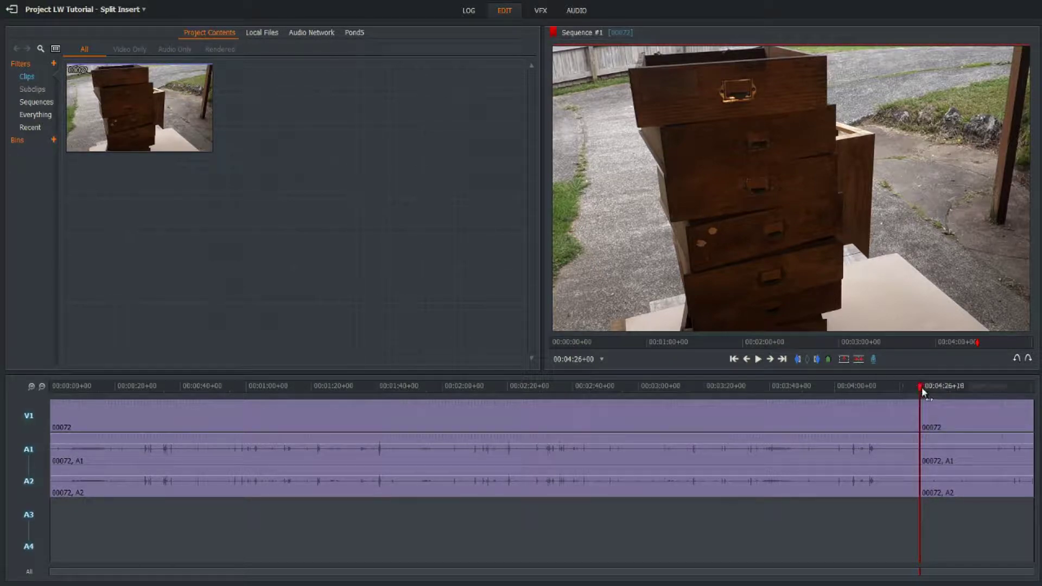
{"action": "left_click_drag", "start_coordinate": [921, 386], "coordinate": [942, 386]}
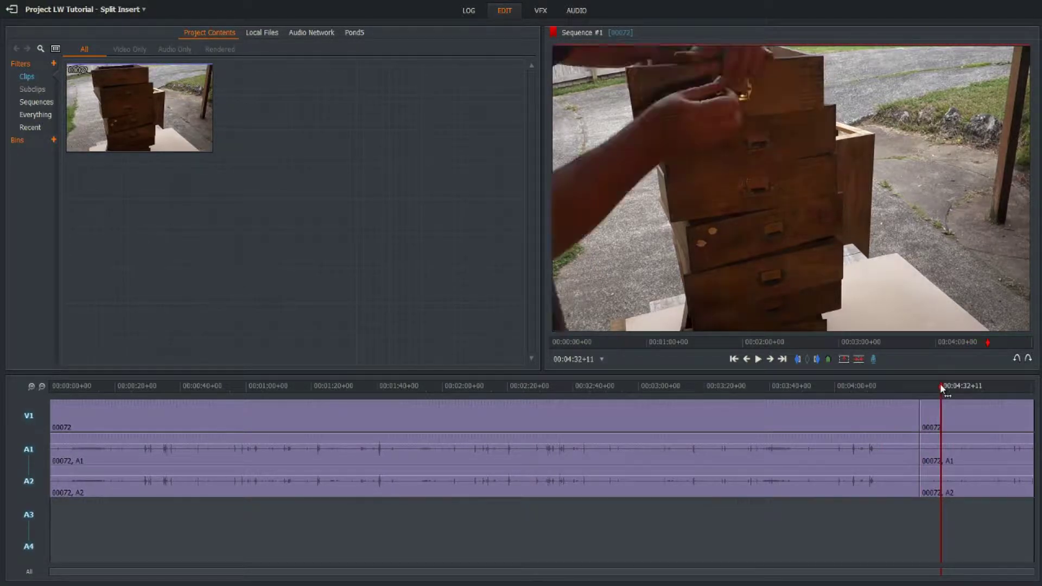
{"action": "left_click", "coordinate": [733, 359]}
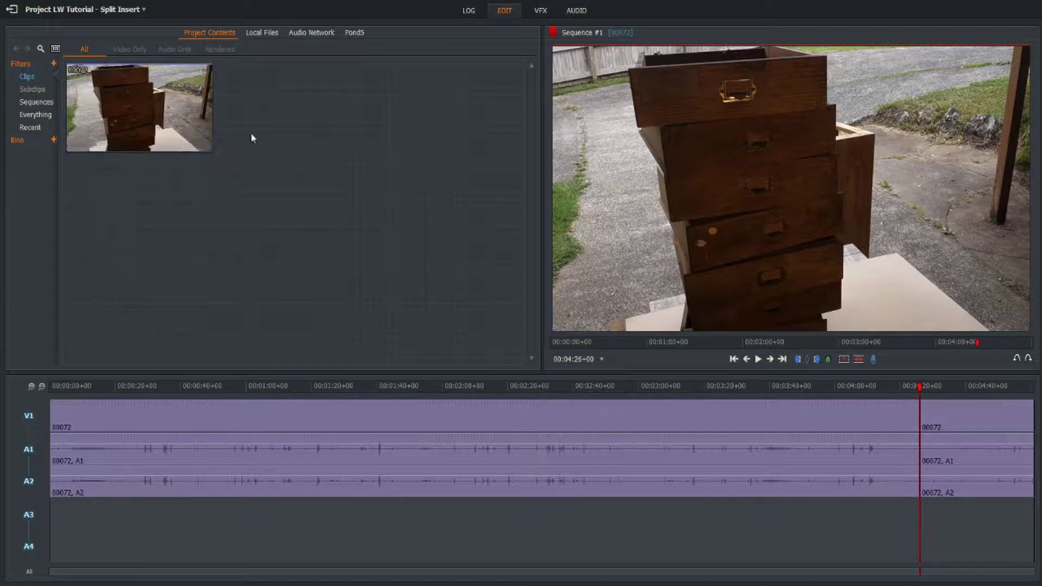
- Select DSC03788.JPG in the Local Files pics folder, keeping the stills duration at 3 seconds
{"action": "left_click", "coordinate": [264, 35]}
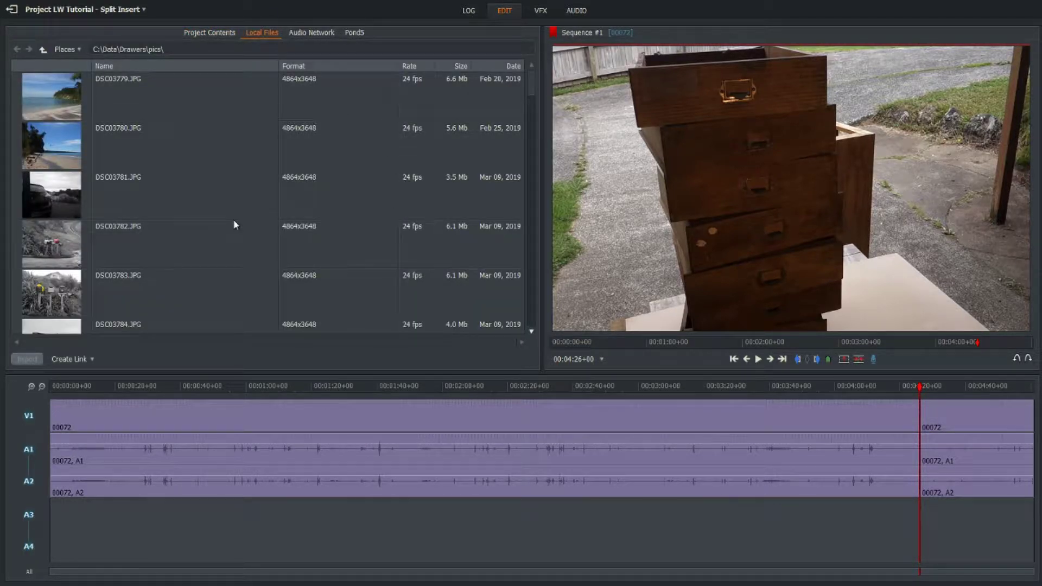
{"action": "scroll", "coordinate": [229, 225], "scroll_direction": "down", "scroll_amount": 2}
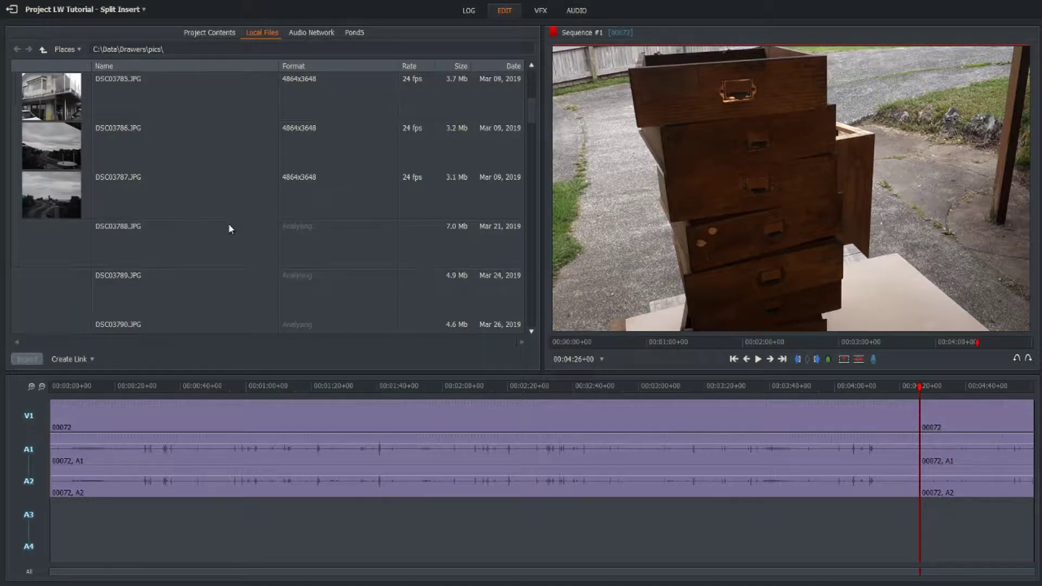
{"action": "left_click", "coordinate": [59, 251]}
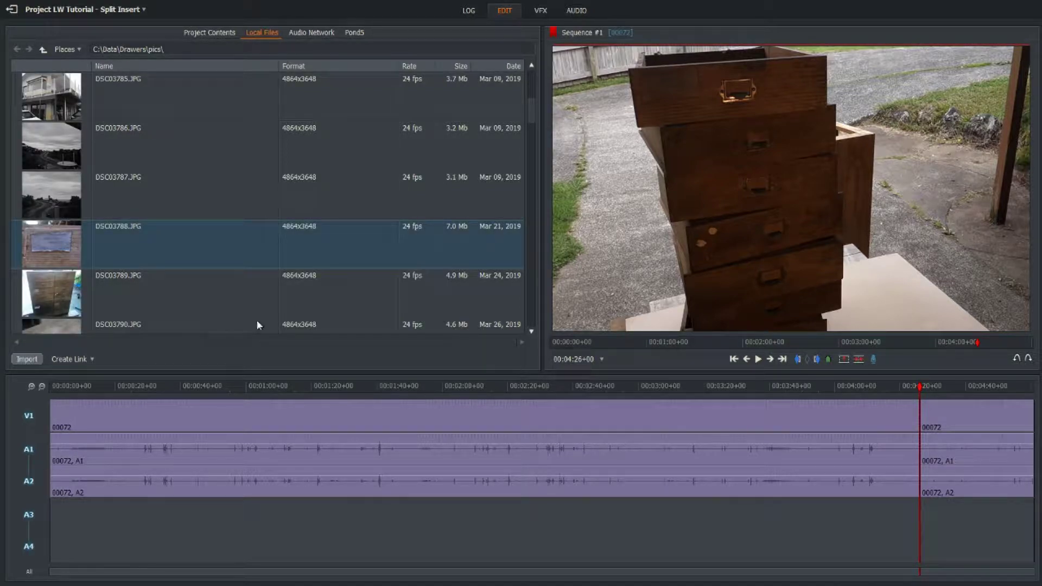
{"action": "right_click", "coordinate": [57, 240]}
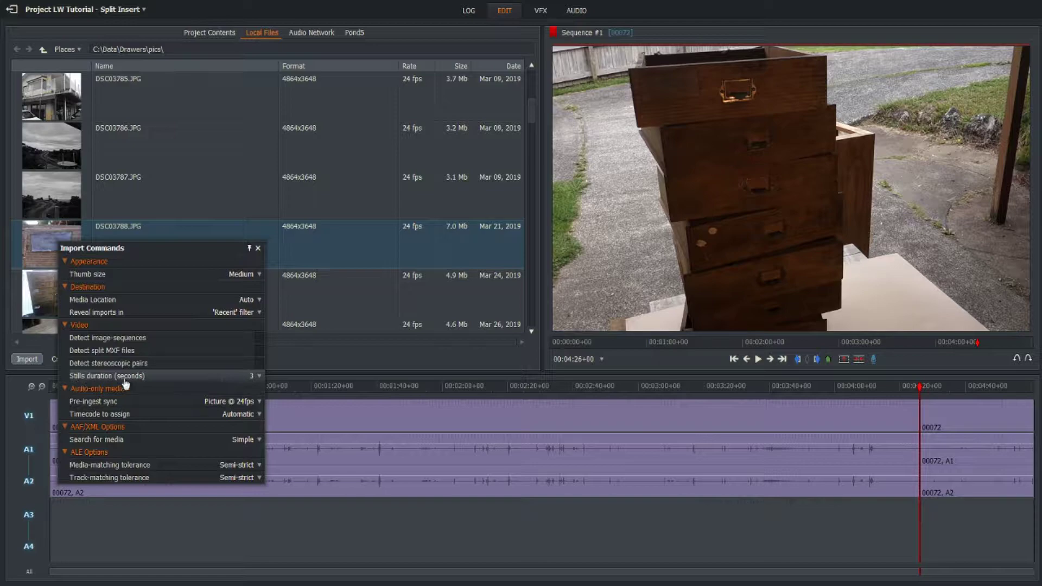
{"action": "left_click", "coordinate": [259, 378]}
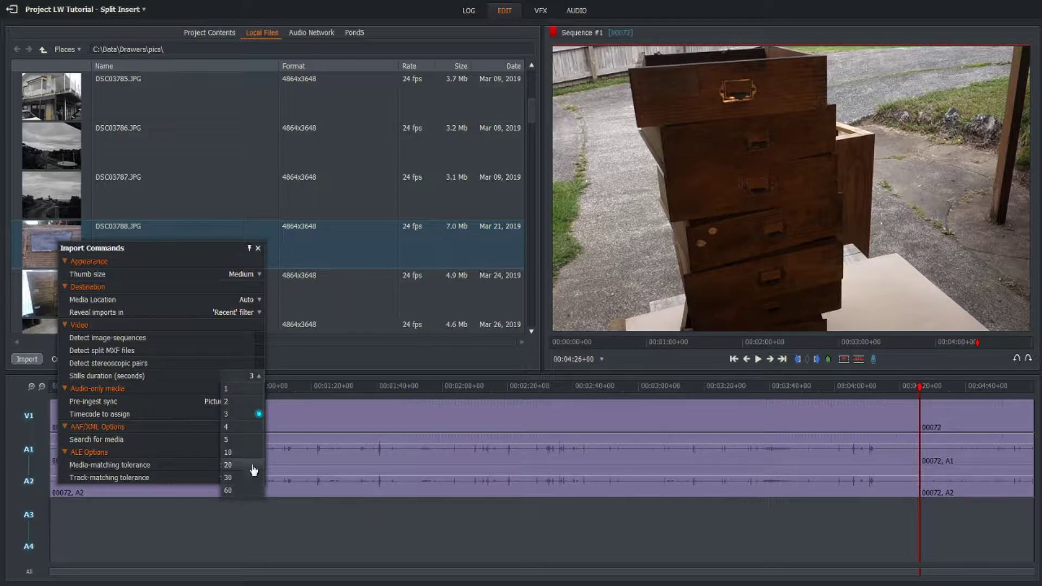
{"action": "left_click", "coordinate": [259, 378]}
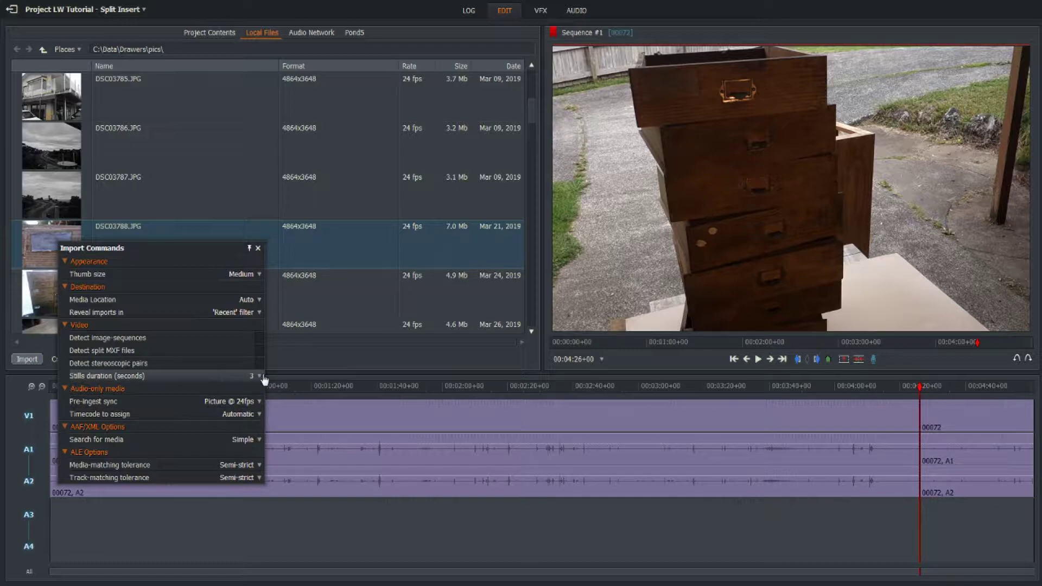
{"action": "left_click", "coordinate": [258, 249]}
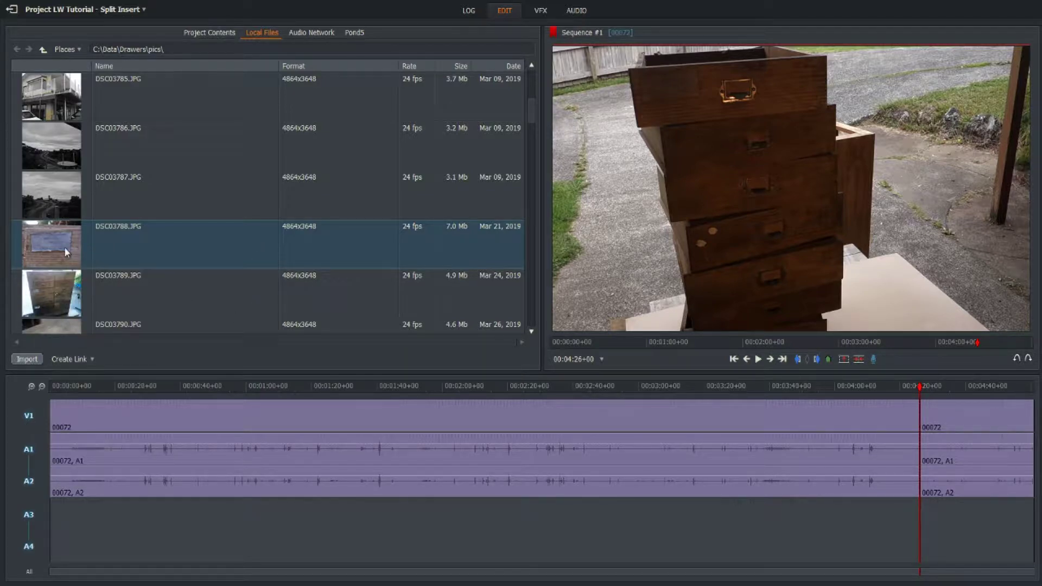
- Import DSC03788 into Project Contents, undoing a trial insert of the still on the timeline
{"action": "left_click", "coordinate": [27, 360]}
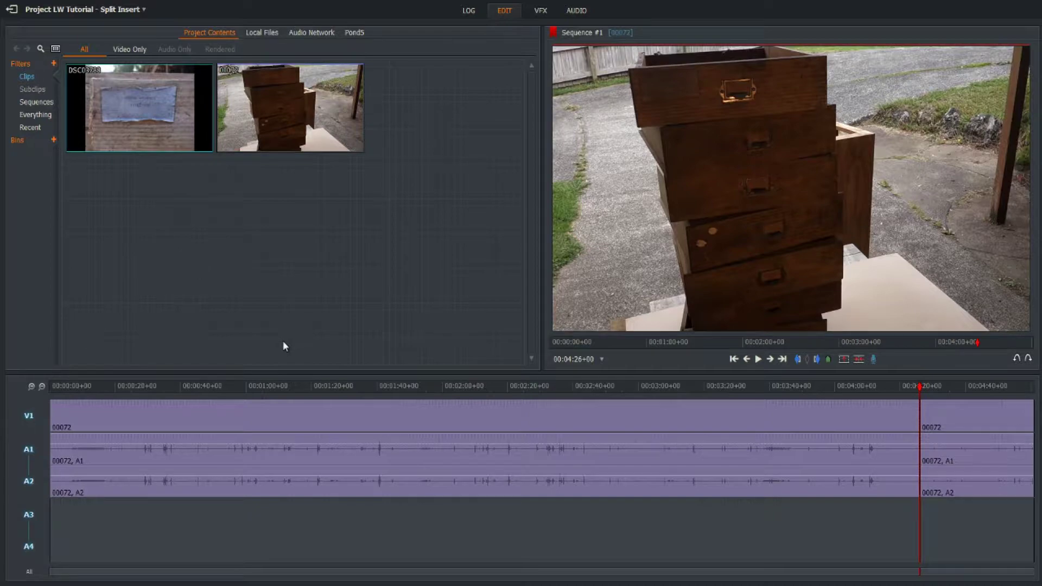
{"action": "left_click_drag", "start_coordinate": [140, 100], "coordinate": [921, 427]}
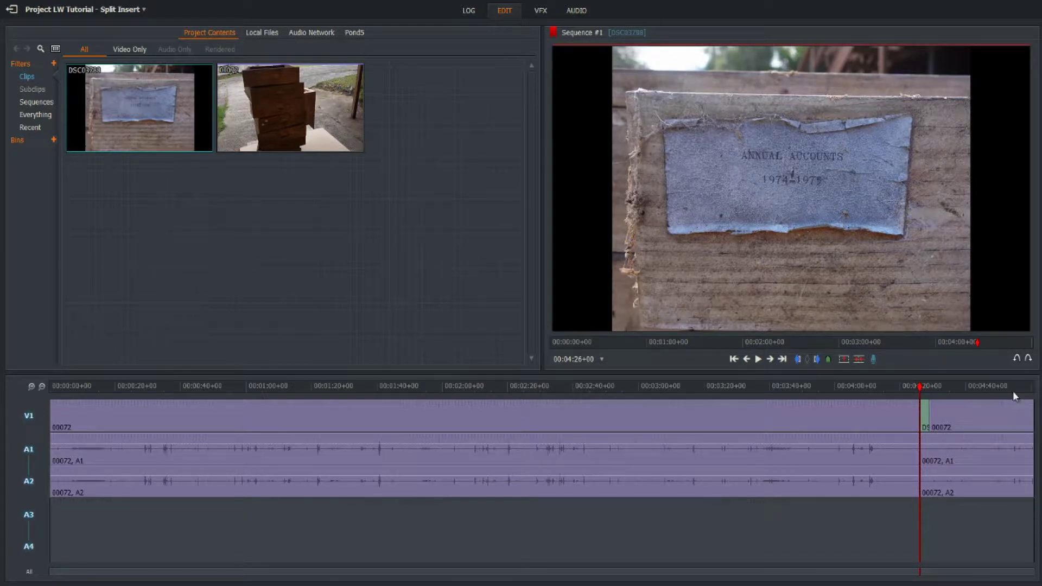
{"action": "left_click", "coordinate": [932, 407]}
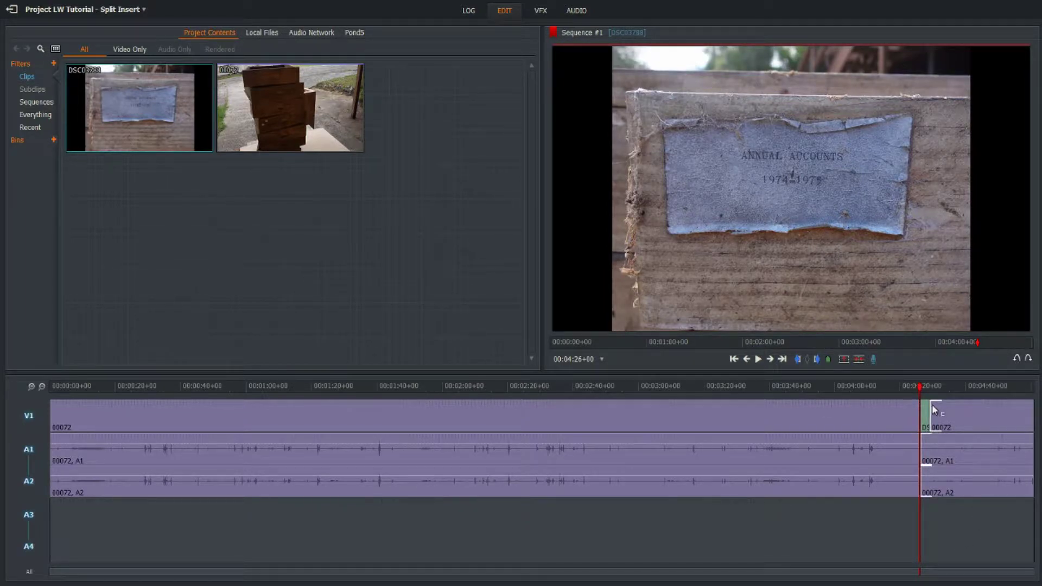
{"action": "left_click", "coordinate": [936, 451]}
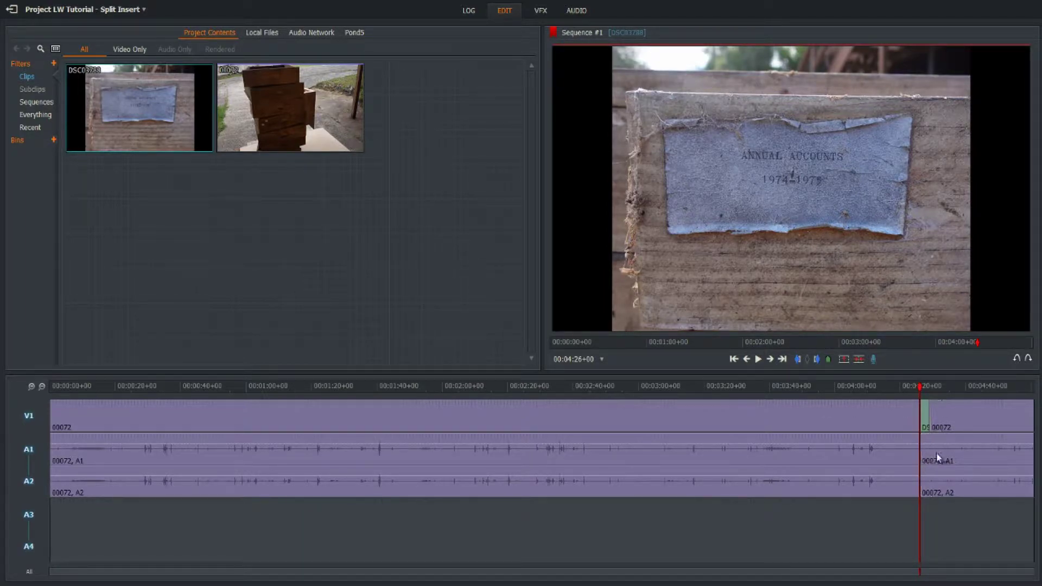
{"action": "left_click", "coordinate": [1018, 360]}
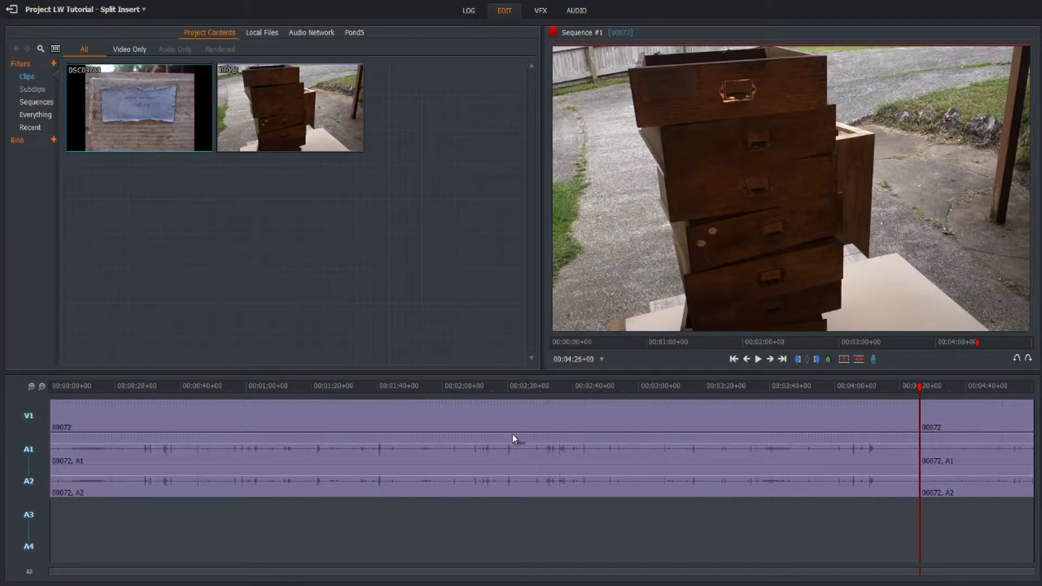
- Insert the DSC03788 still on V1 at the 00:04:26 split, then scrub to just before it
{"action": "left_click_drag", "start_coordinate": [140, 108], "coordinate": [922, 418]}
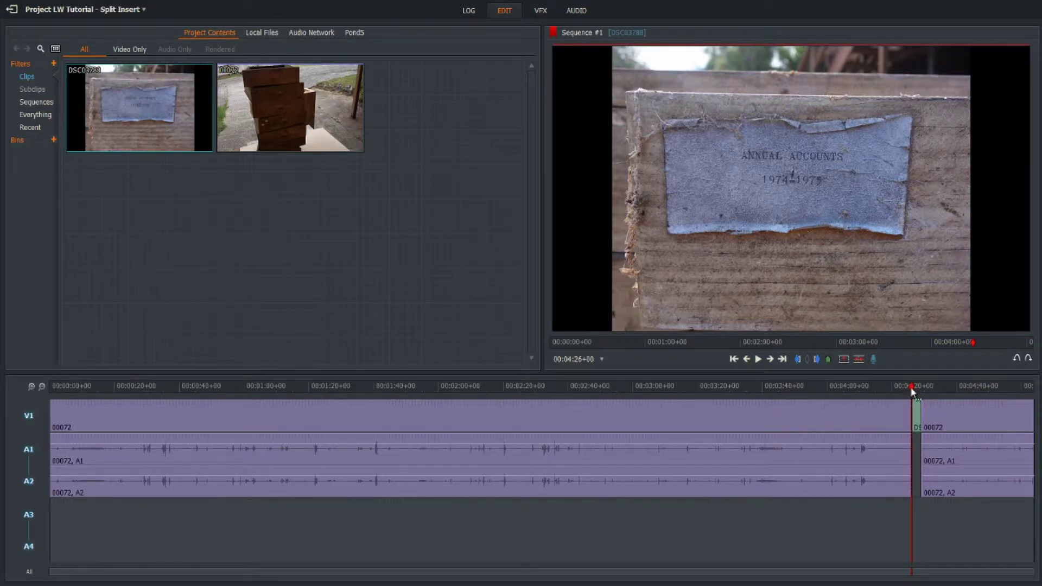
{"action": "left_click_drag", "start_coordinate": [911, 386], "coordinate": [798, 385]}
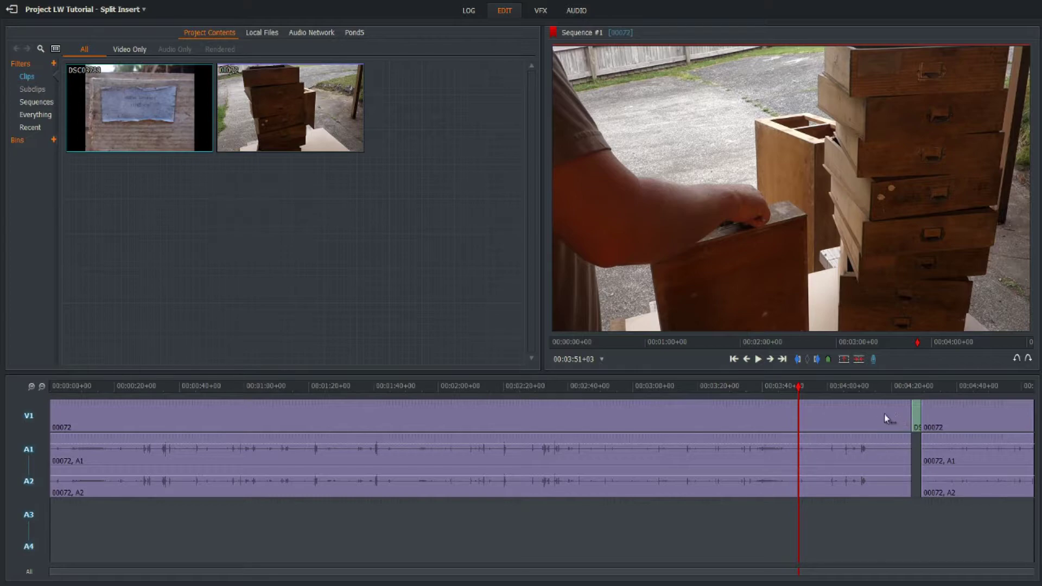
{"action": "left_click_drag", "start_coordinate": [799, 386], "coordinate": [890, 390]}
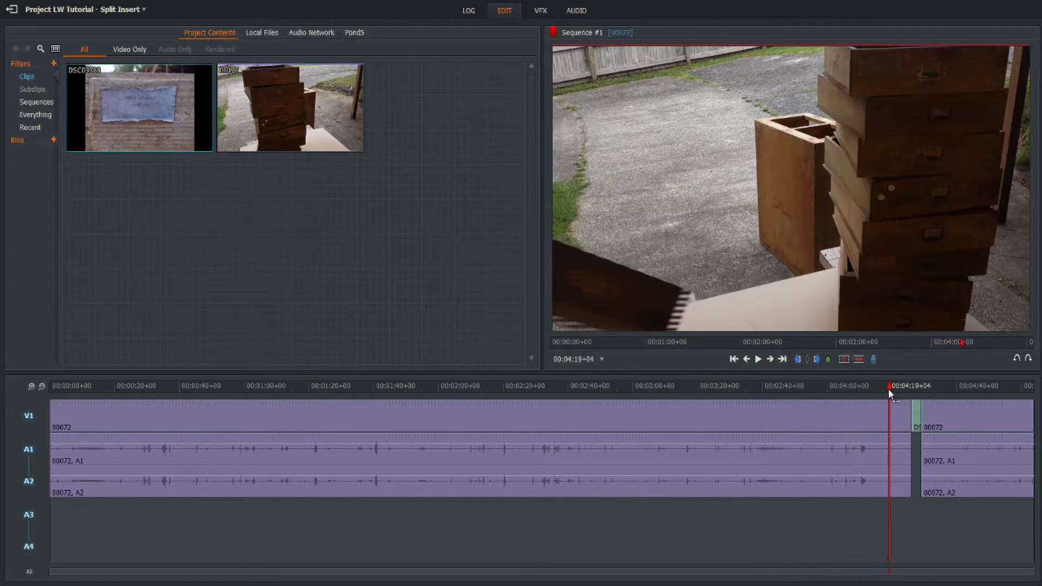
{"action": "left_click", "coordinate": [758, 359]}
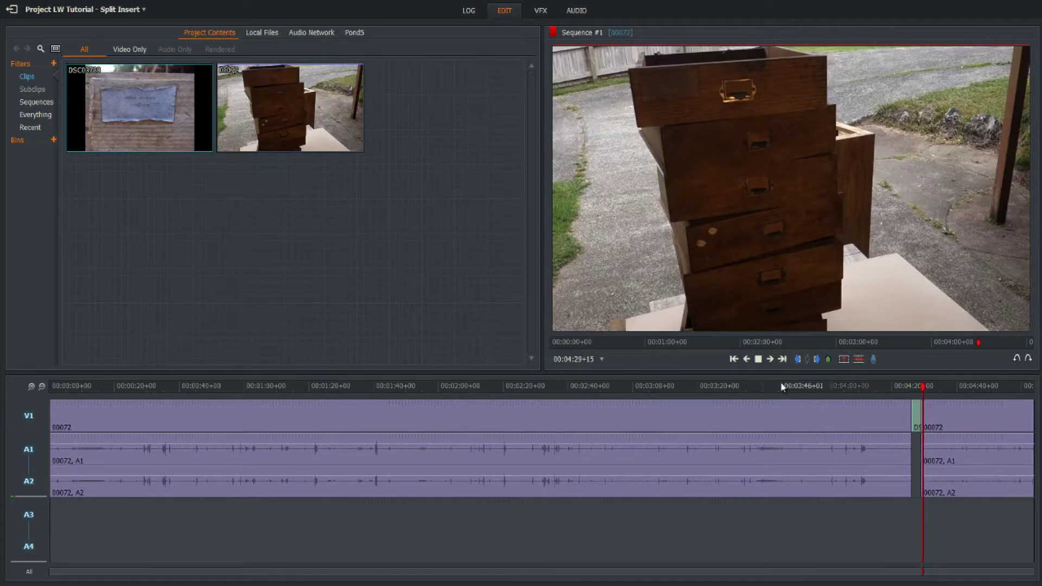
{"action": "left_click", "coordinate": [758, 360]}
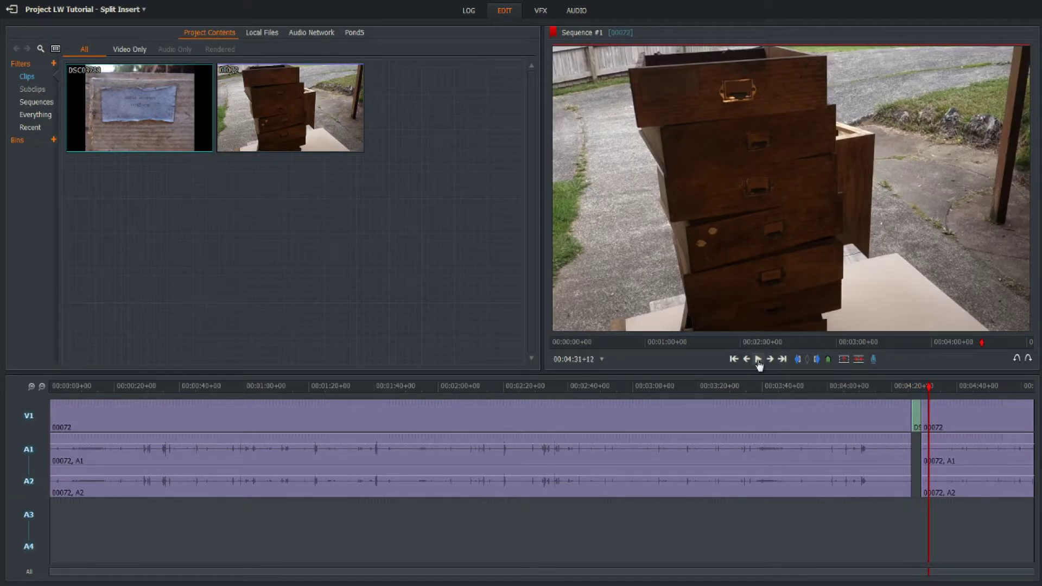
{"action": "left_click", "coordinate": [921, 387]}
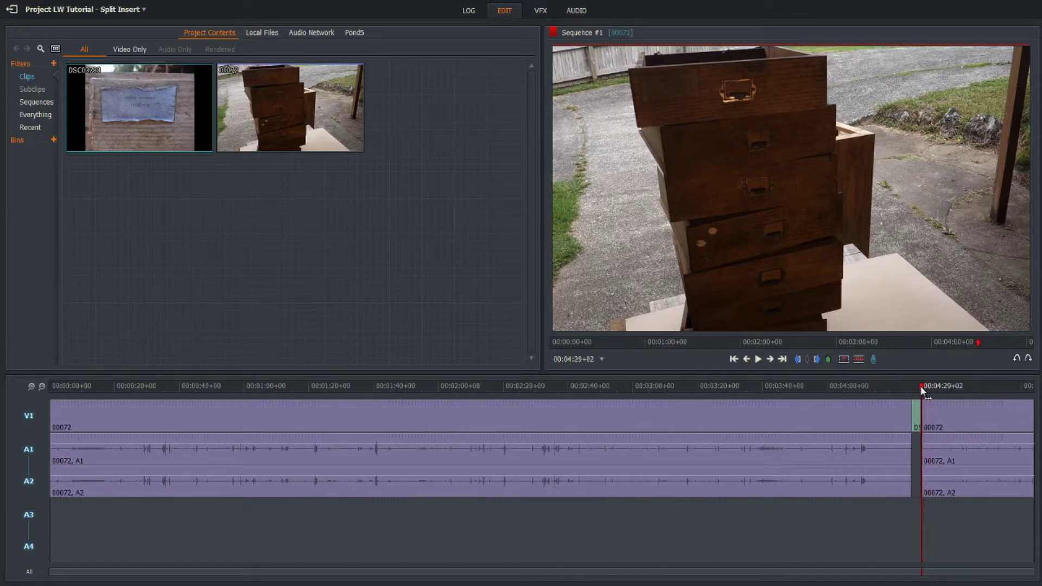
{"action": "left_click", "coordinate": [916, 386]}
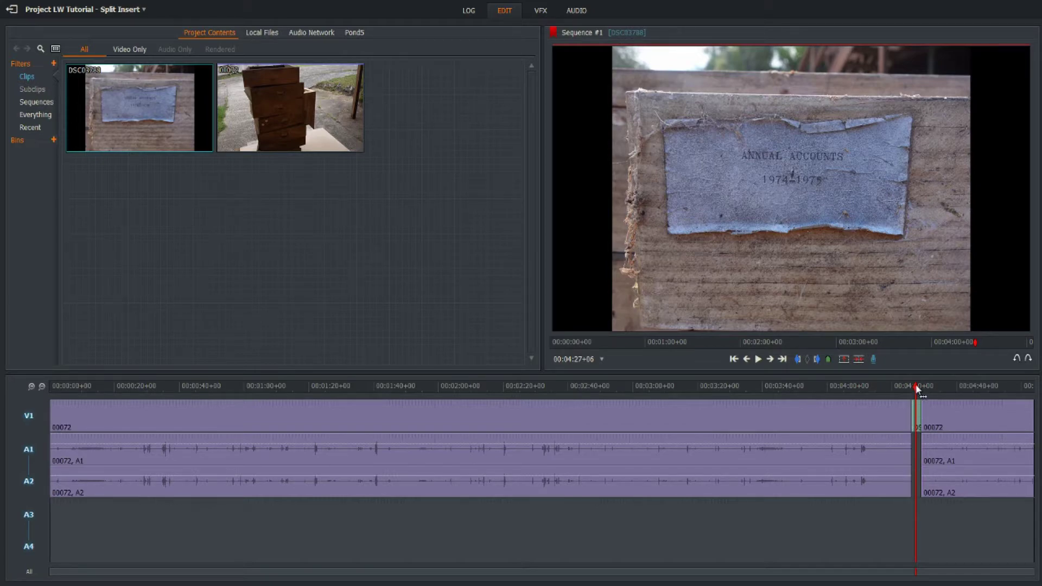
{"action": "left_click_drag", "start_coordinate": [917, 388], "coordinate": [897, 388]}
{"action": "left_click", "coordinate": [919, 438]}
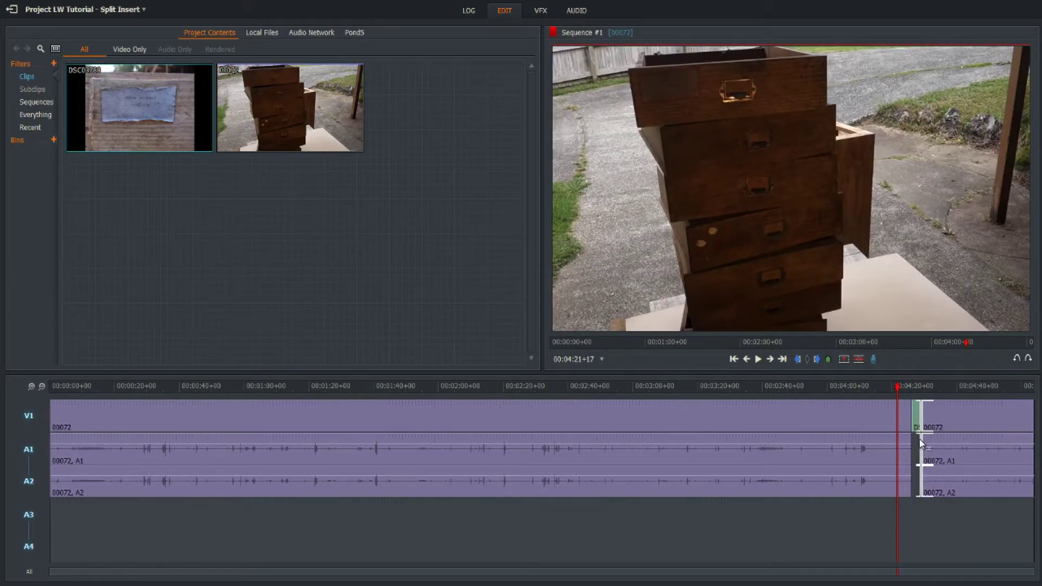